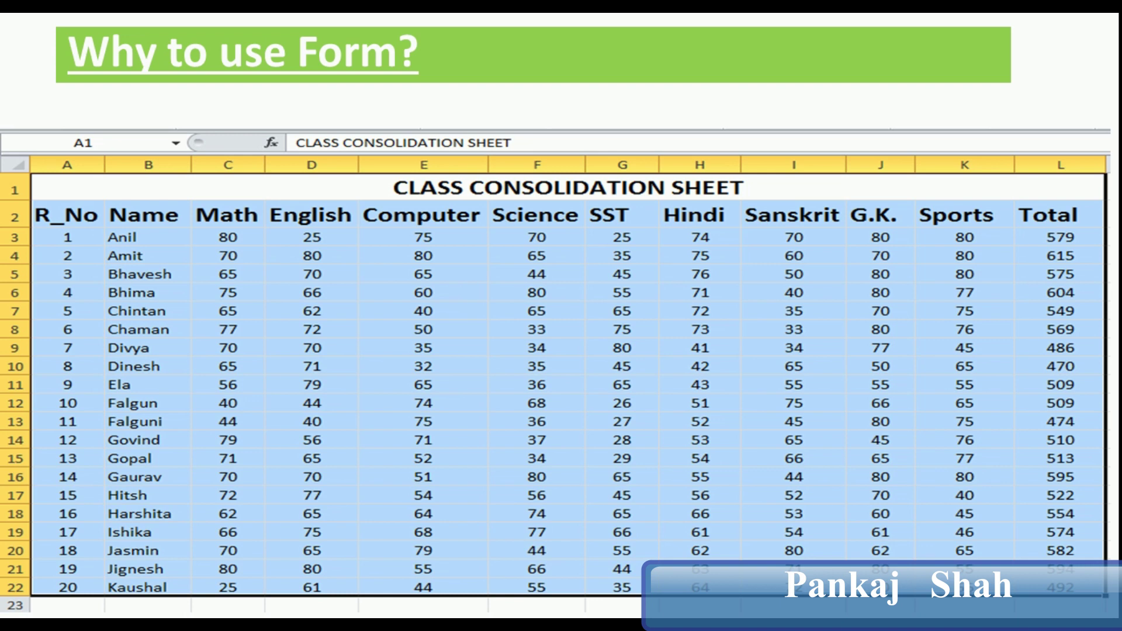
# Step: Switch from the 'Why to use Form?' slide to the Excel Table workbook's empty consolidation sheet
pyautogui.hotkey('alt', 'Tab')
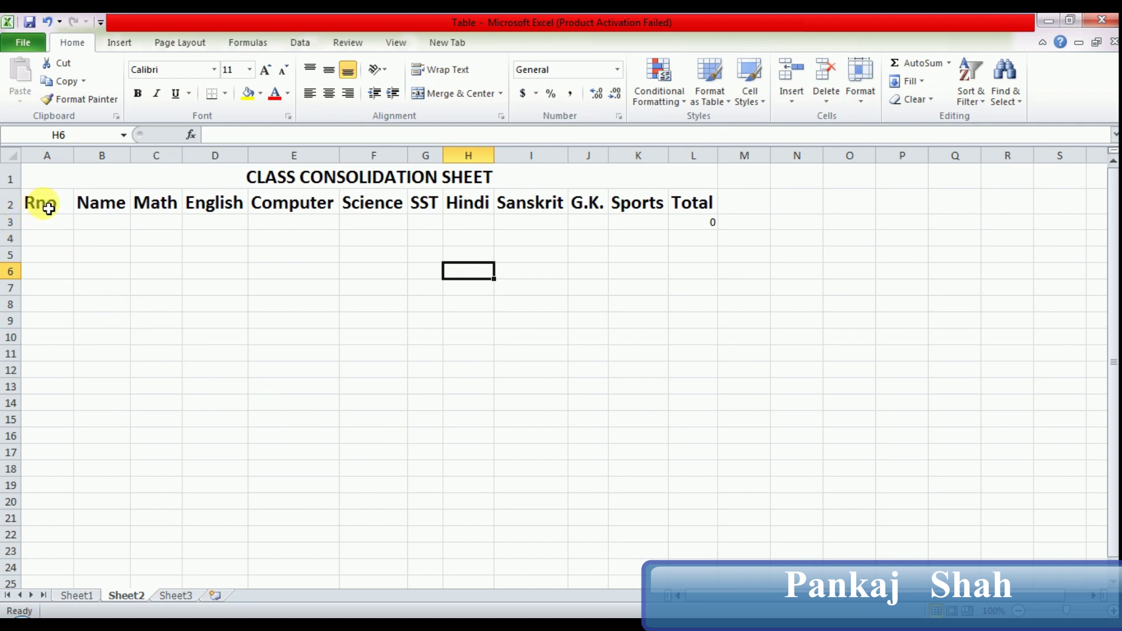
# Step: Select the row 2 headings from Rno to Sports and open Excel Options from File
pyautogui.moveTo(49, 208); pyautogui.dragTo(684, 231)
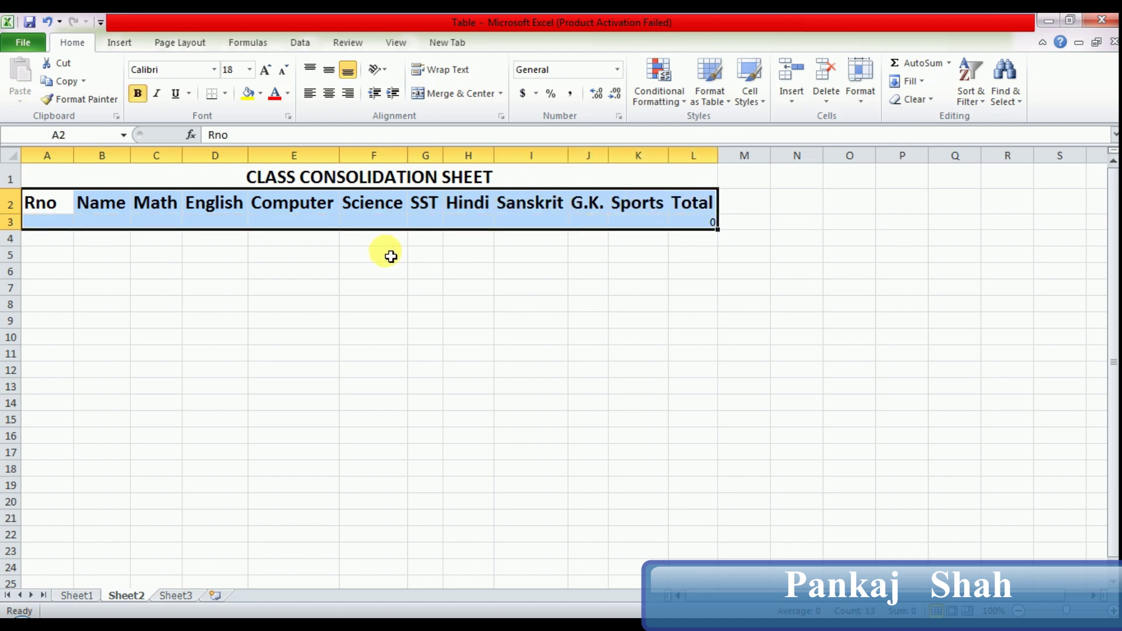
pyautogui.click(27, 44)
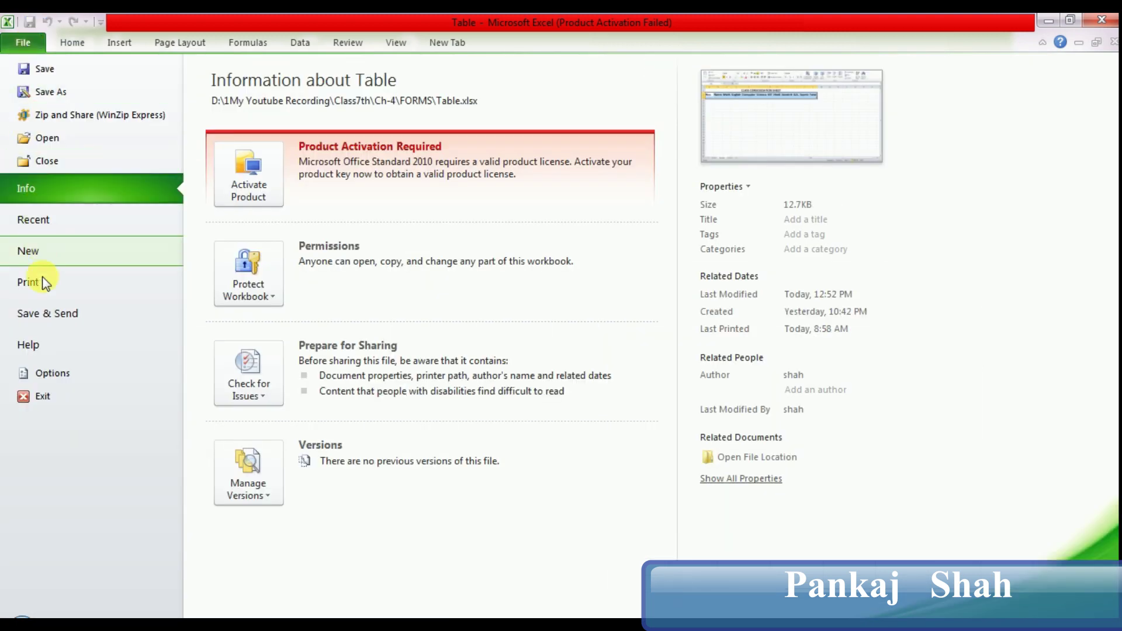
pyautogui.click(54, 372)
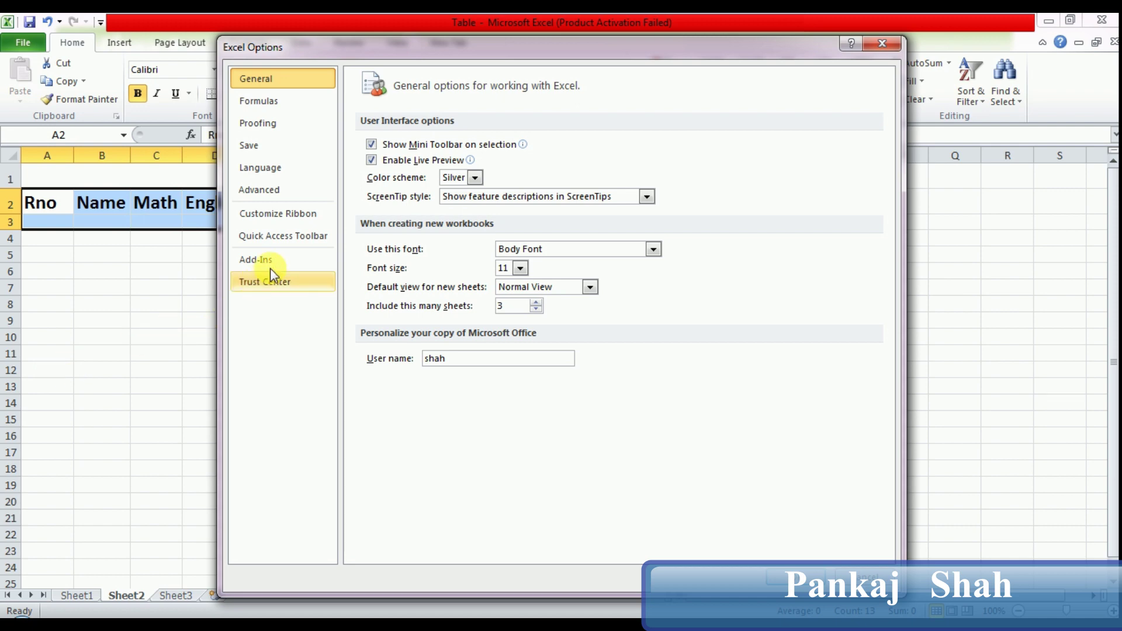
# Step: In Customize Ribbon, list Commands Not in the Ribbon and select Form
pyautogui.click(325, 222)
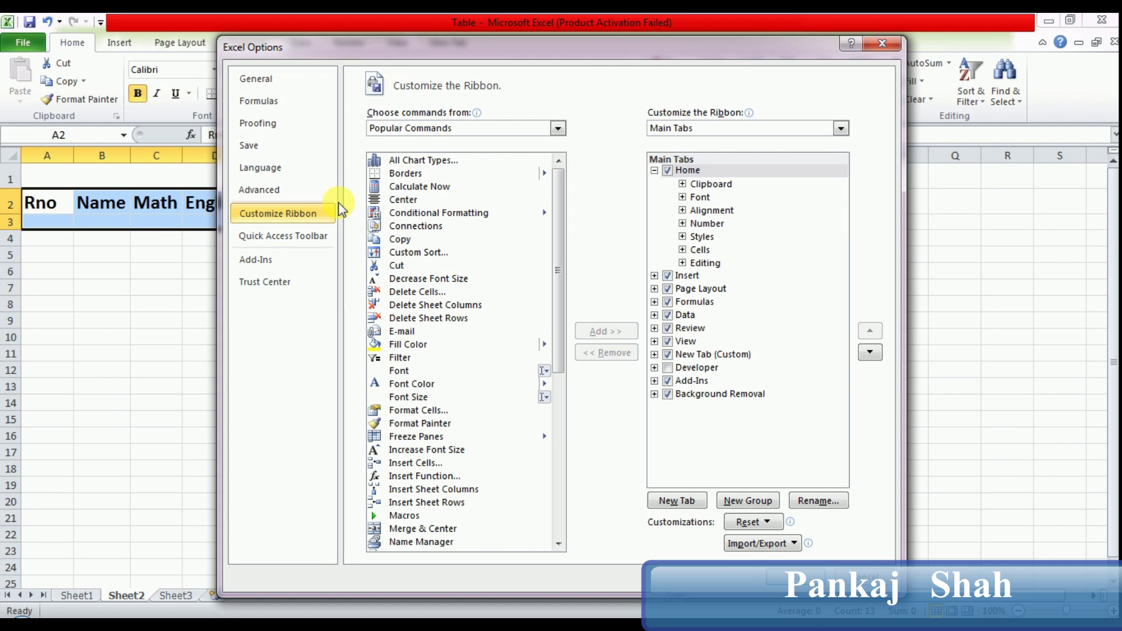
pyautogui.moveTo(382, 115)
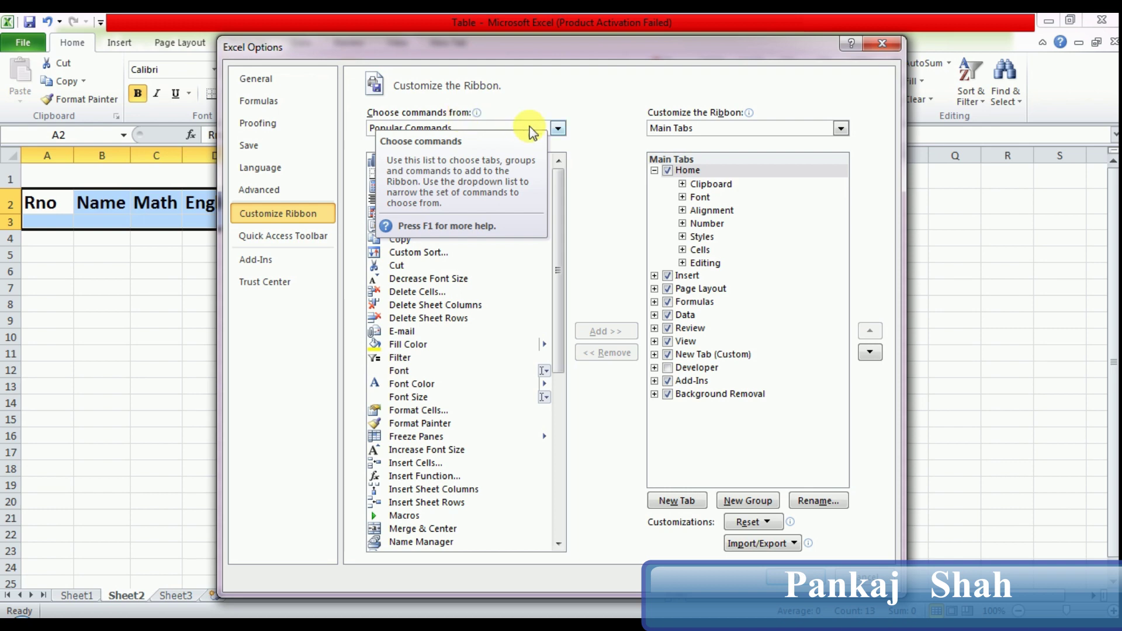
pyautogui.click(560, 129)
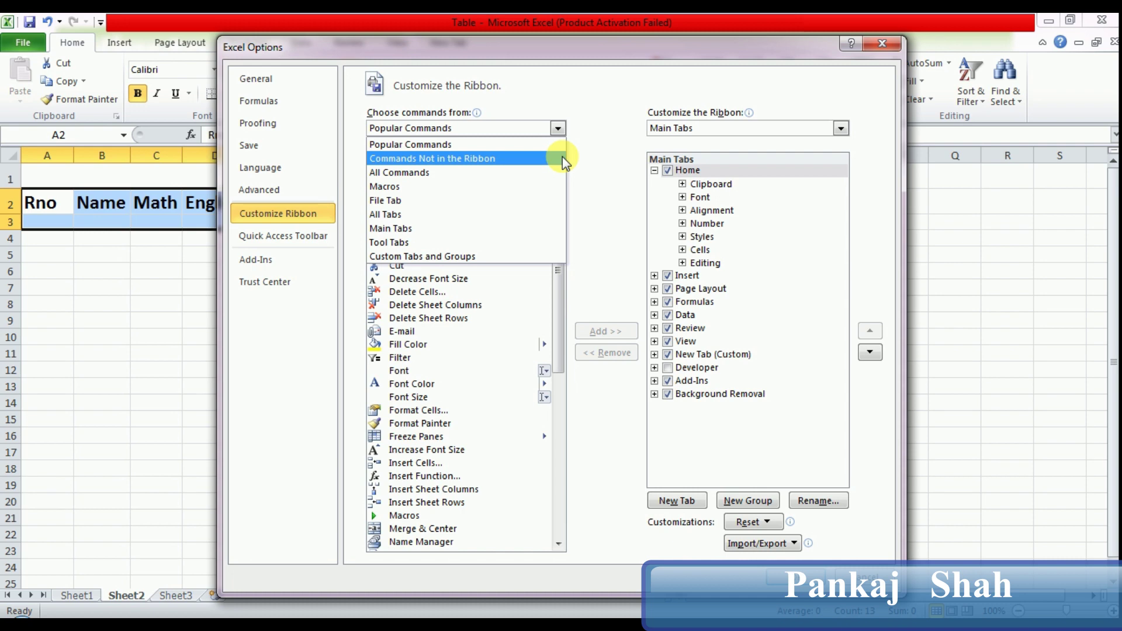
pyautogui.click(562, 156)
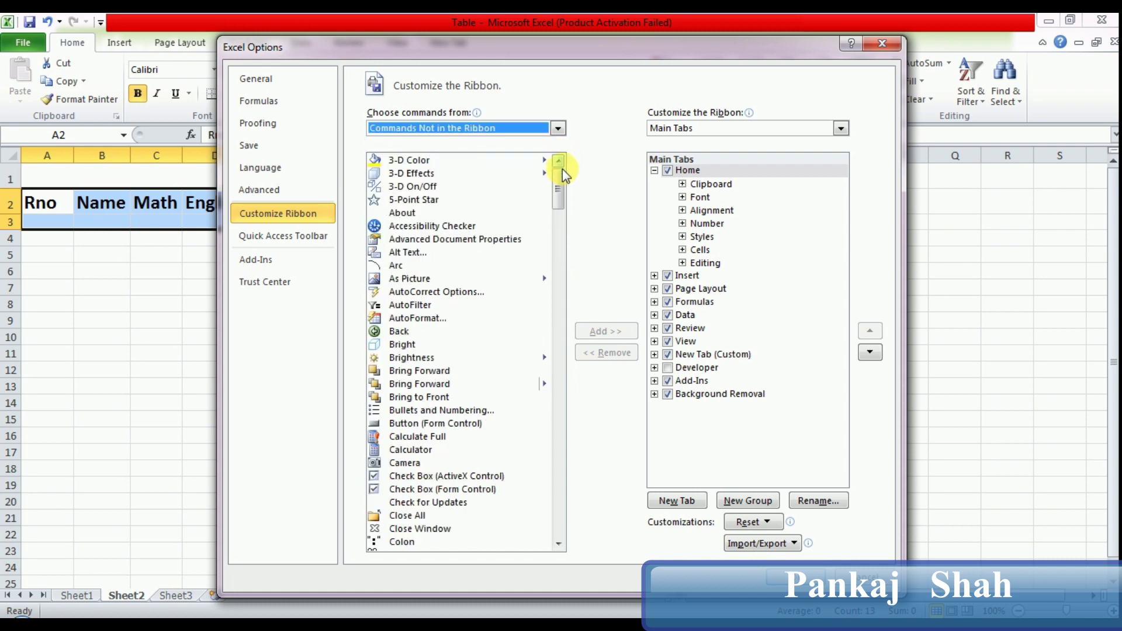
pyautogui.moveTo(562, 185); pyautogui.dragTo(566, 289)
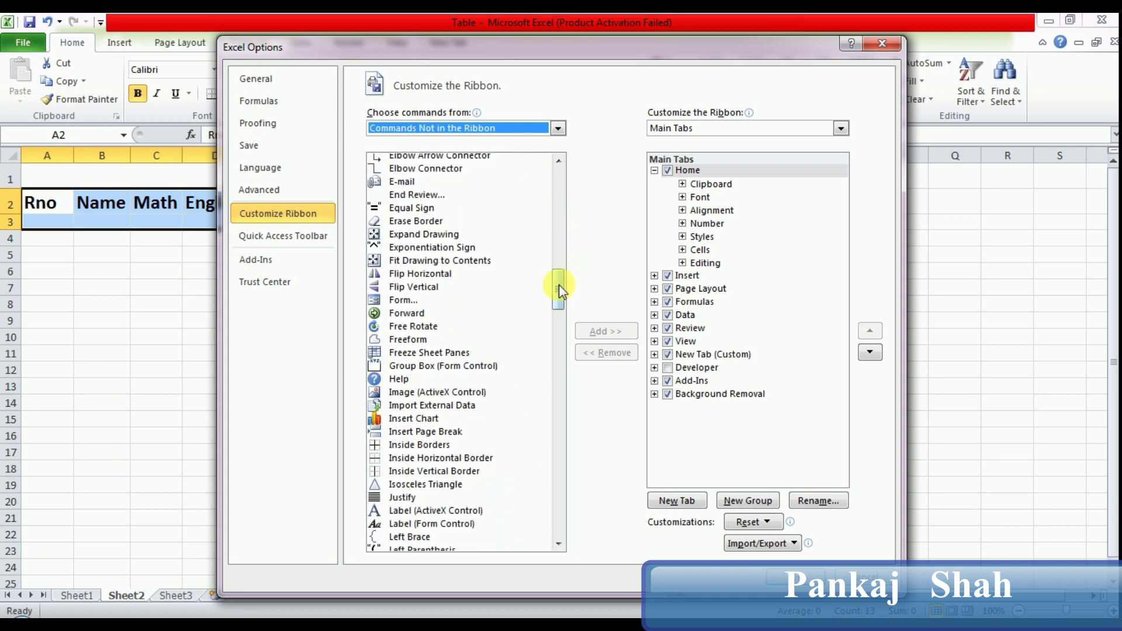
pyautogui.click(526, 301)
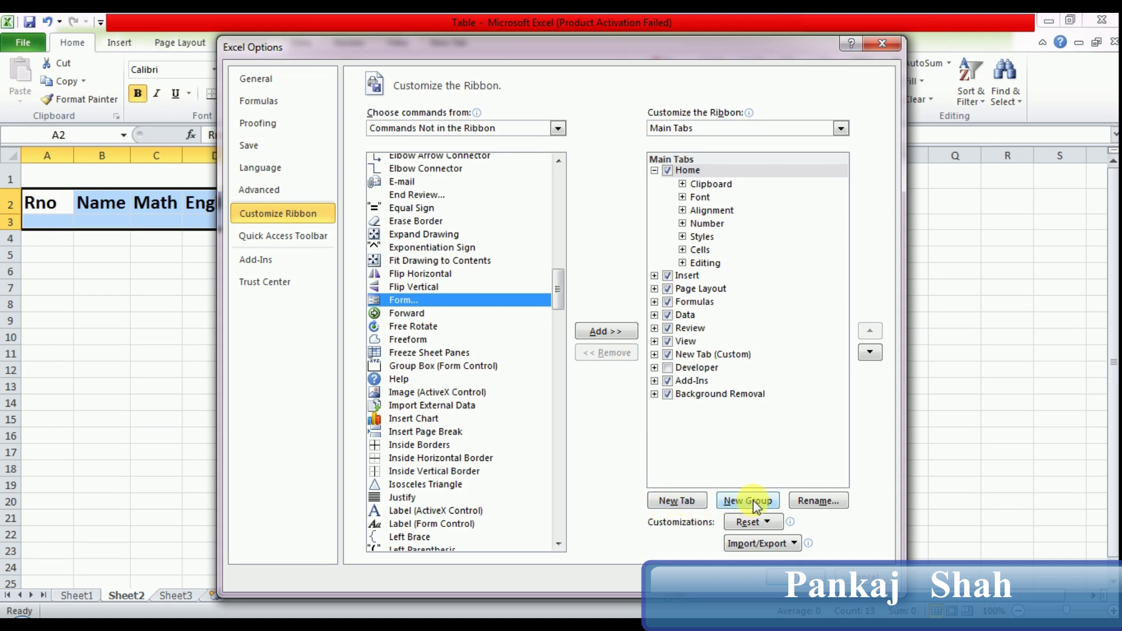
# Step: Add Form to New Group (Custom) on a new ribbon tab and confirm with OK
pyautogui.click(674, 506)
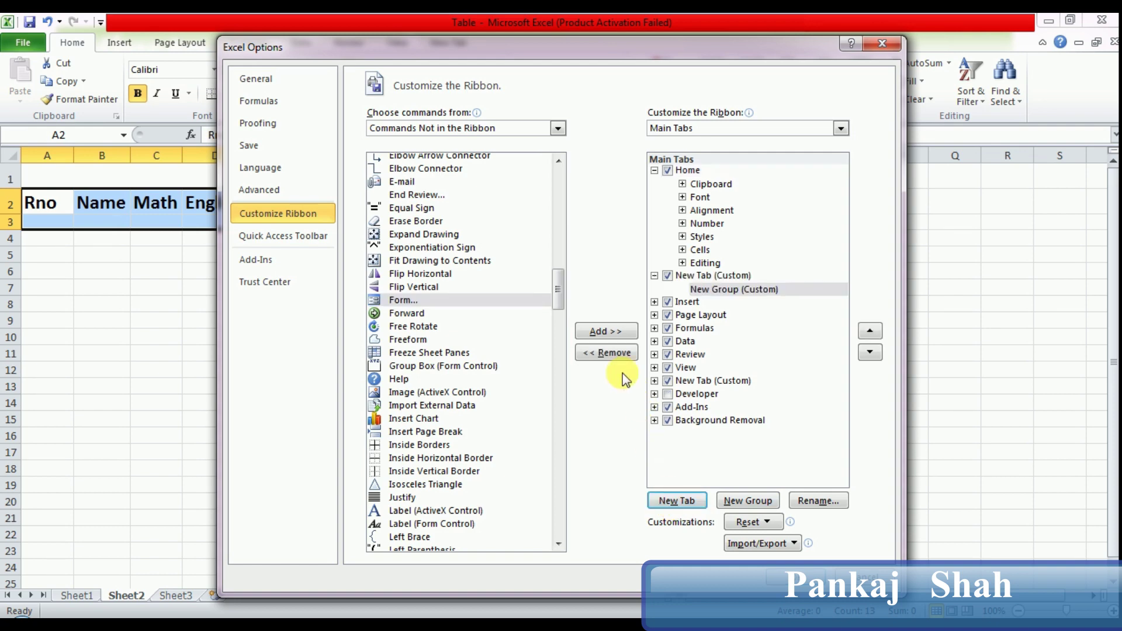
pyautogui.click(626, 334)
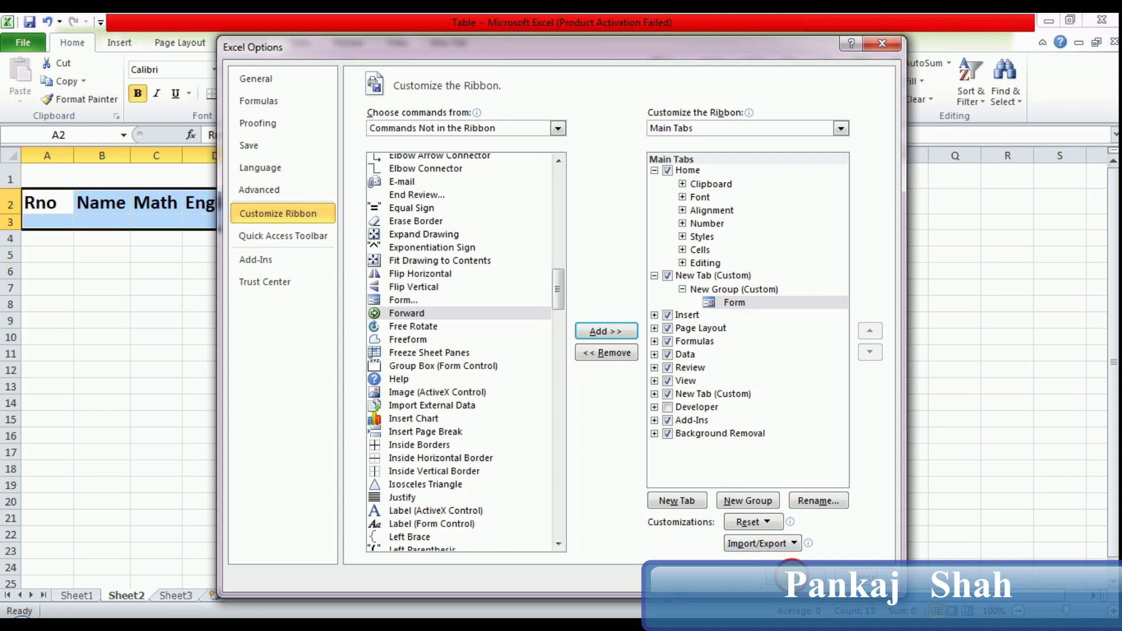
pyautogui.click(782, 578)
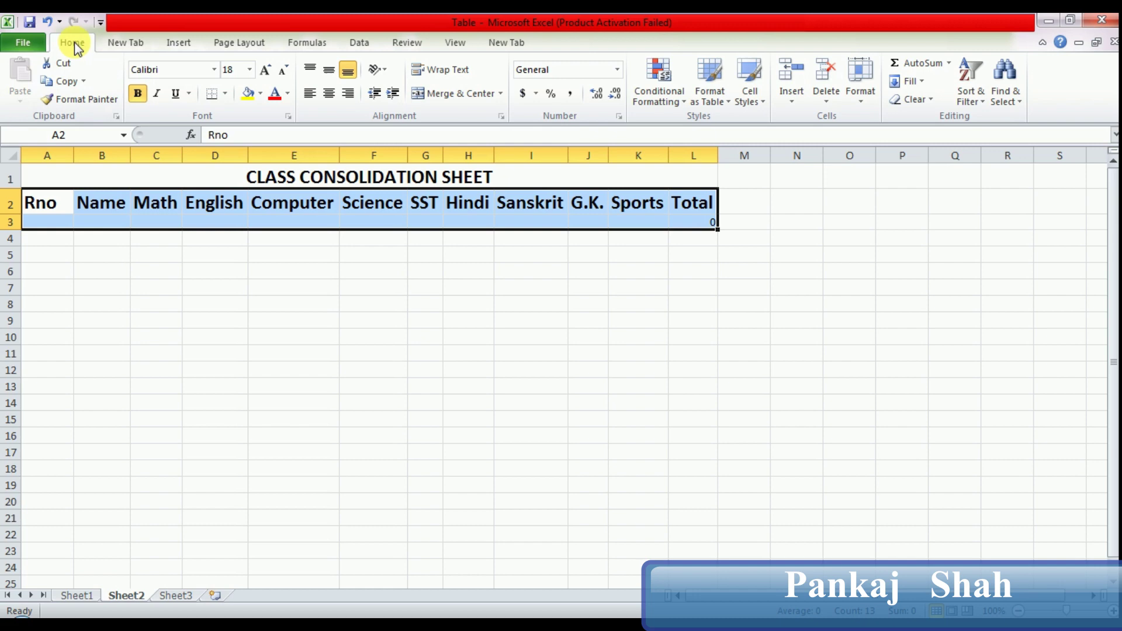
# Step: Show New Tab, check the =SUM(C3:K3) total in L3, and select A2:L3
pyautogui.click(124, 44)
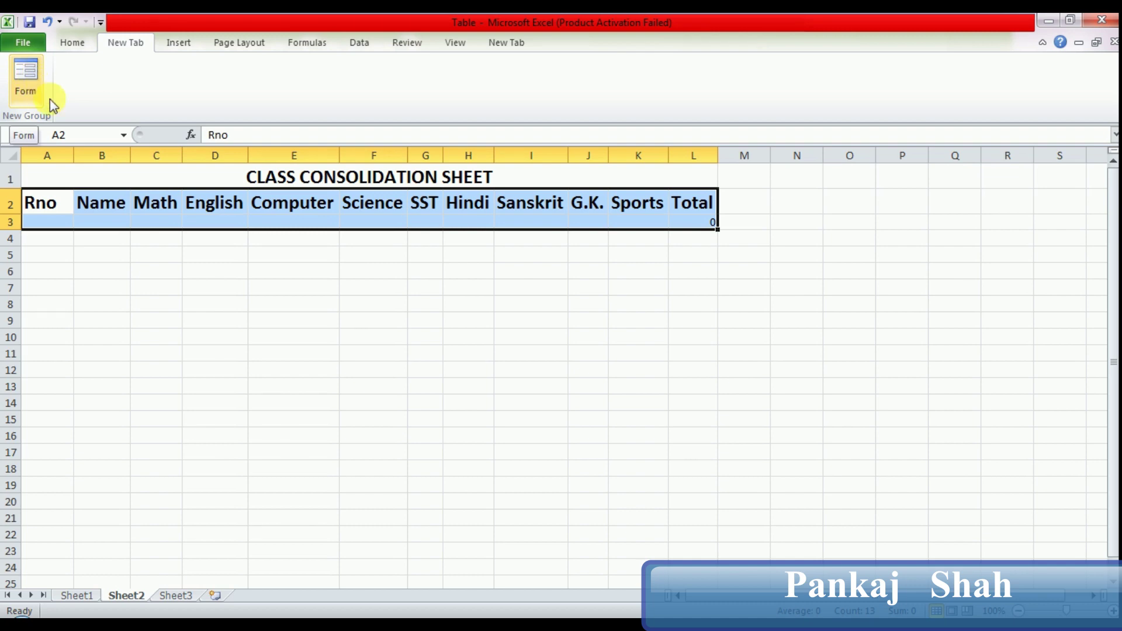
pyautogui.click(689, 232)
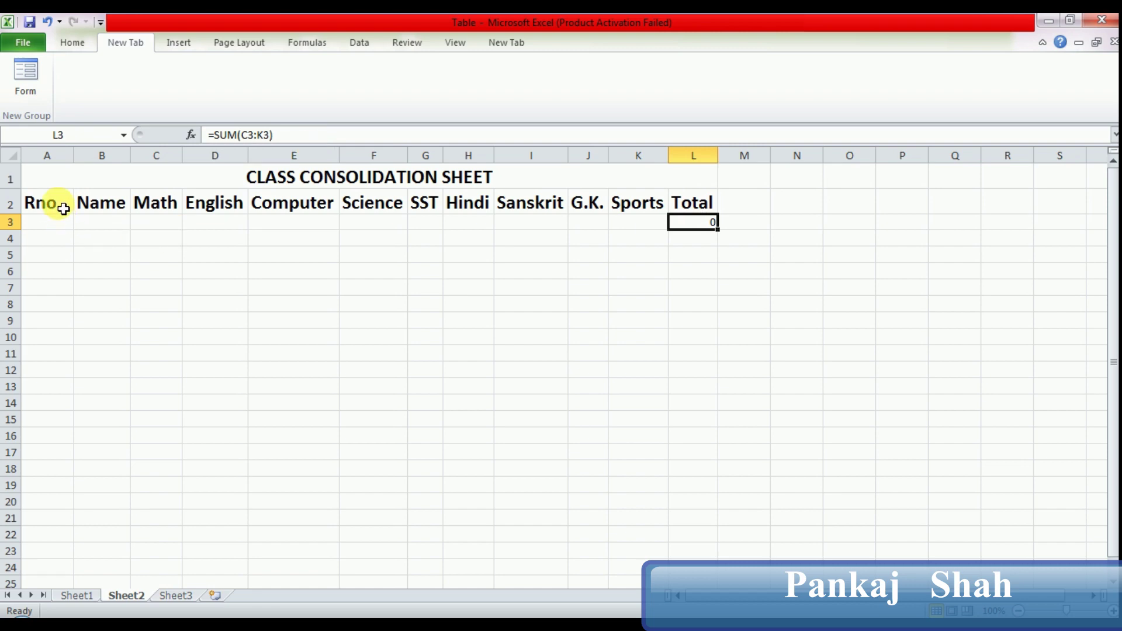
pyautogui.moveTo(63, 208); pyautogui.dragTo(698, 222)
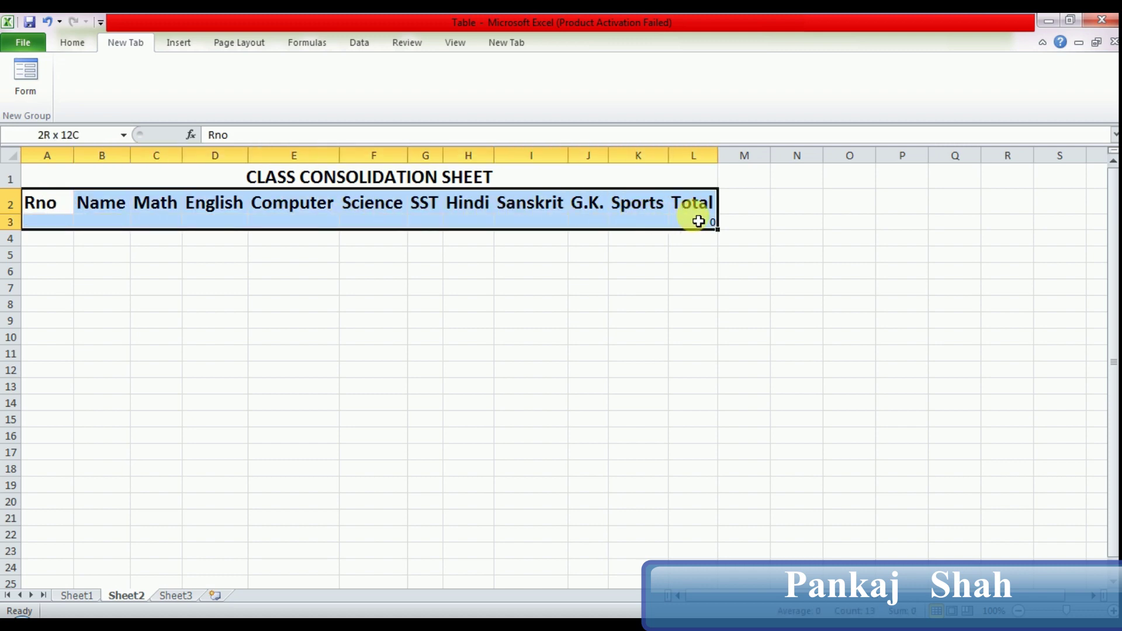
# Step: Open the data form, move it to the sheet's middle, and enter Rno 1
pyautogui.click(25, 80)
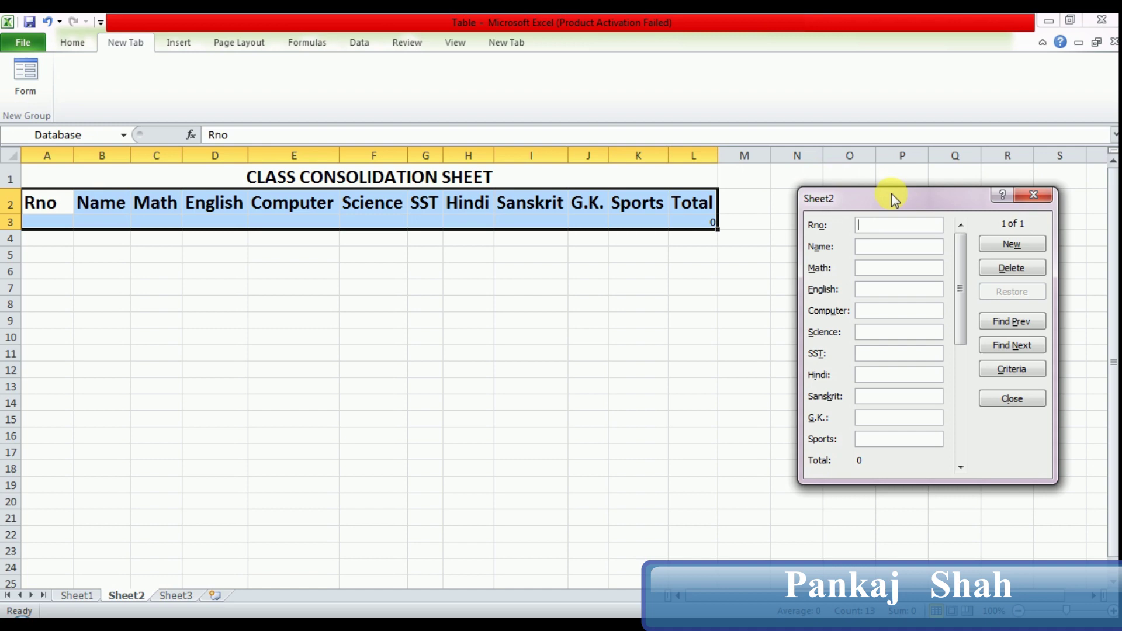
pyautogui.moveTo(891, 195); pyautogui.dragTo(370, 278)
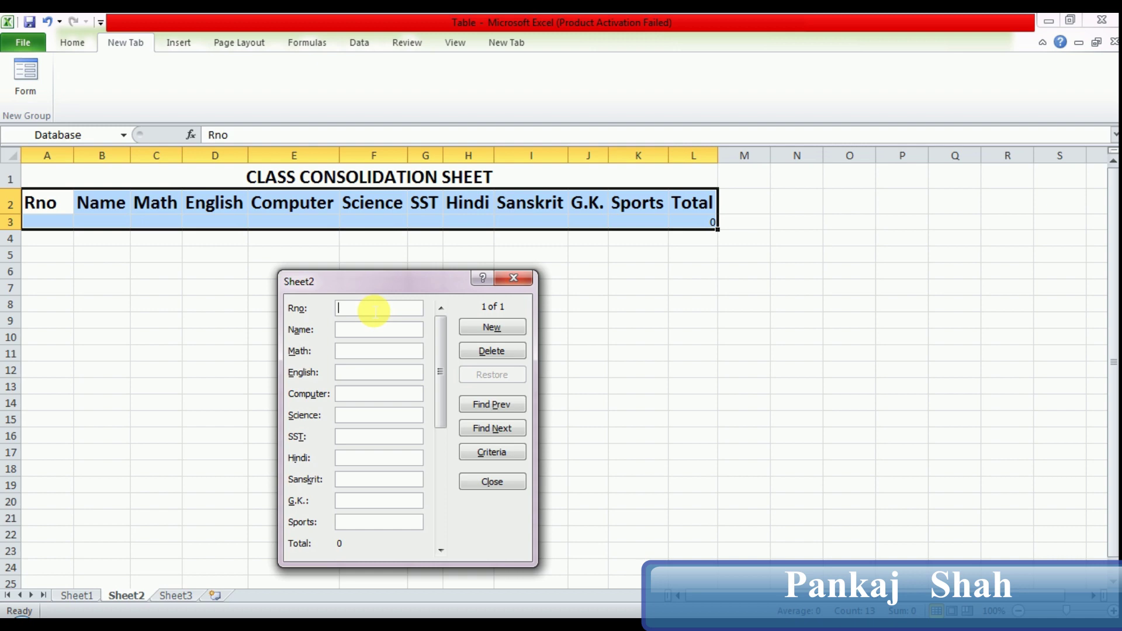
pyautogui.write('1')
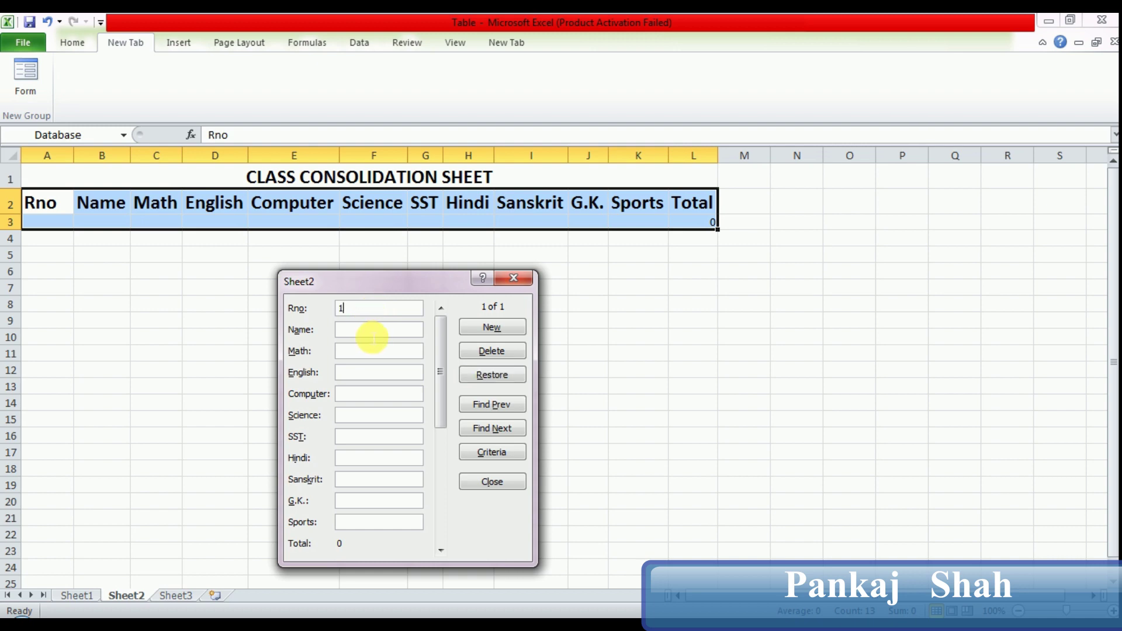
pyautogui.click(370, 336)
# Step: Fill in the student's name and marks for Computer, Hindi, Sanskrit and the remaining subjects
pyautogui.write('7677')
pyautogui.press('Tab')
pyautogui.write('657671')
pyautogui.press('Tab')
pyautogui.write('66')
pyautogui.press('Tab')
pyautogui.write('77')
pyautogui.write('56')
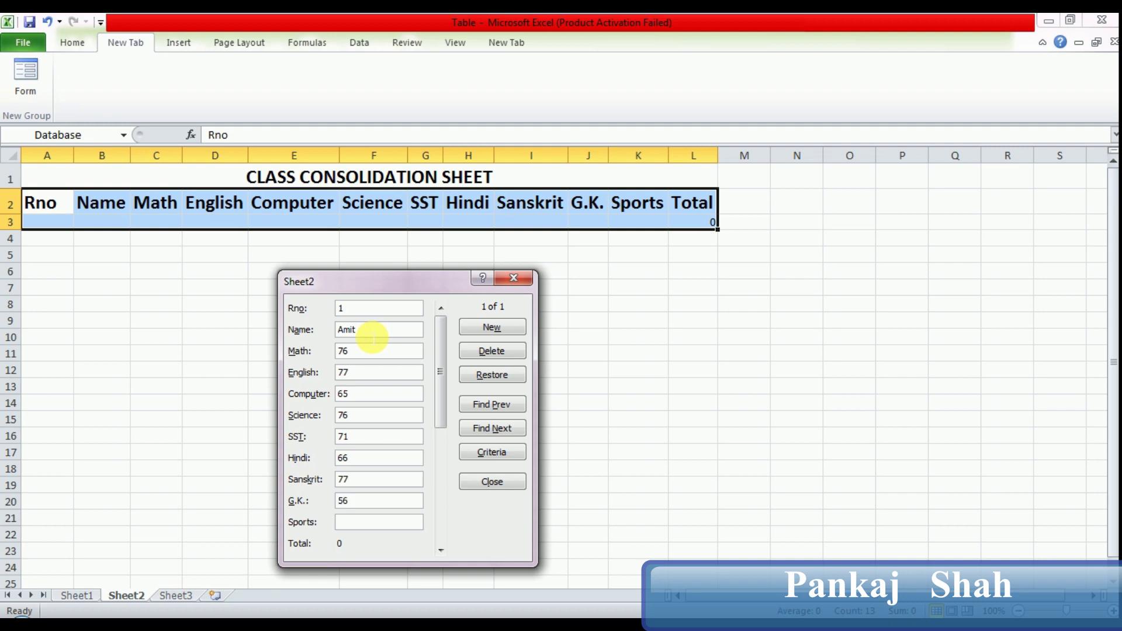
pyautogui.write('61')
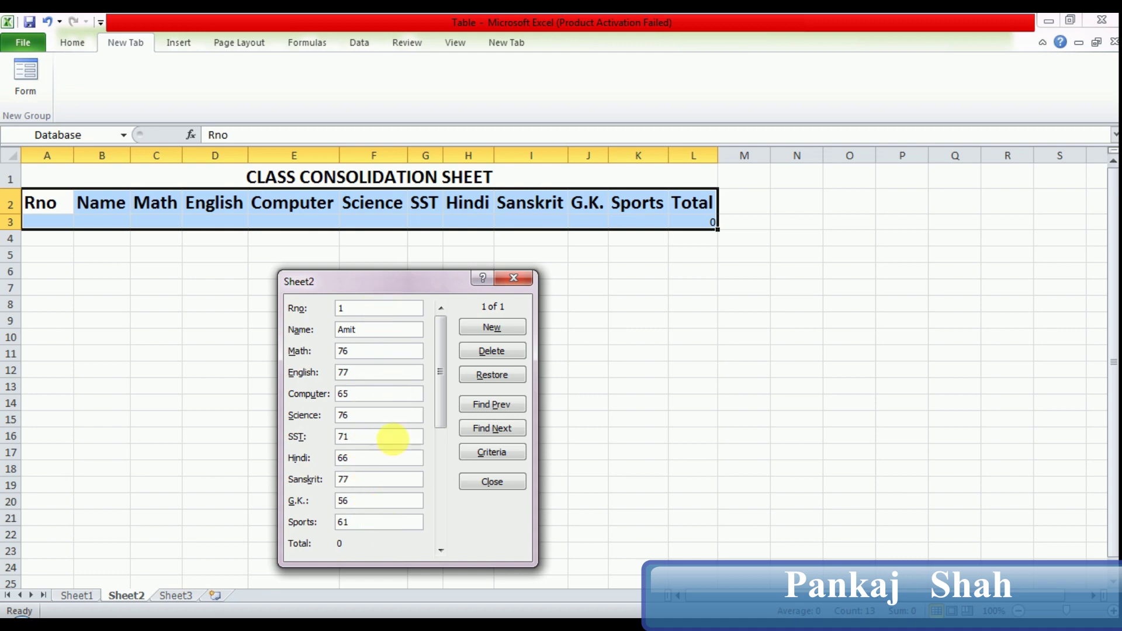
# Step: Add record 1 (Sports 61, Total 625) to the Sheet2 table, review it, then close the form
pyautogui.click(440, 550)
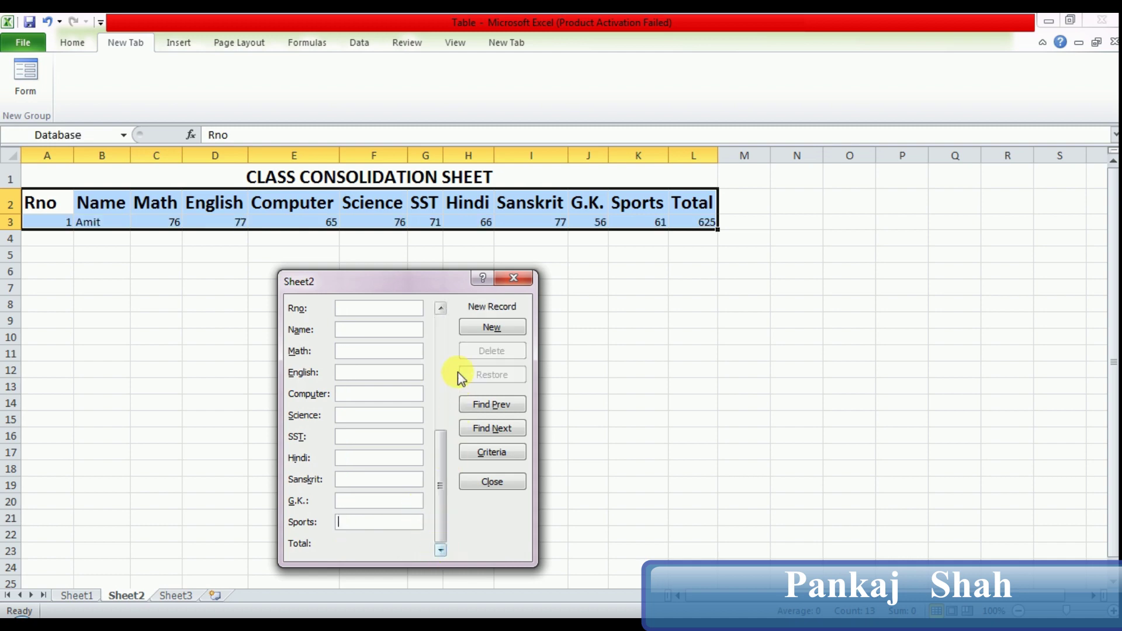
pyautogui.click(443, 309)
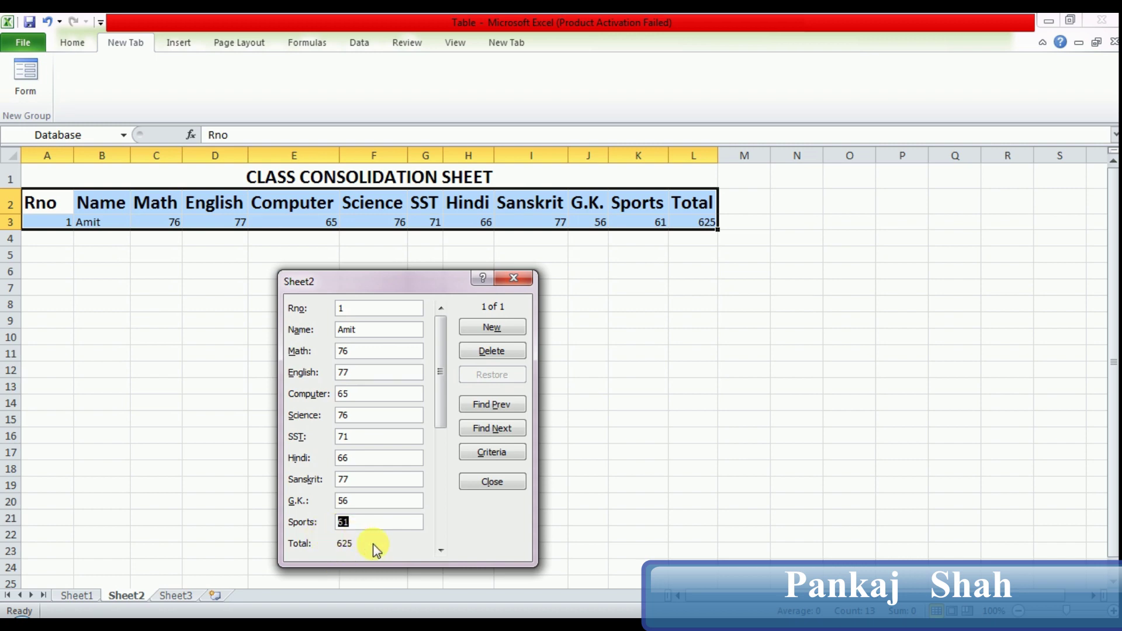
pyautogui.click(493, 327)
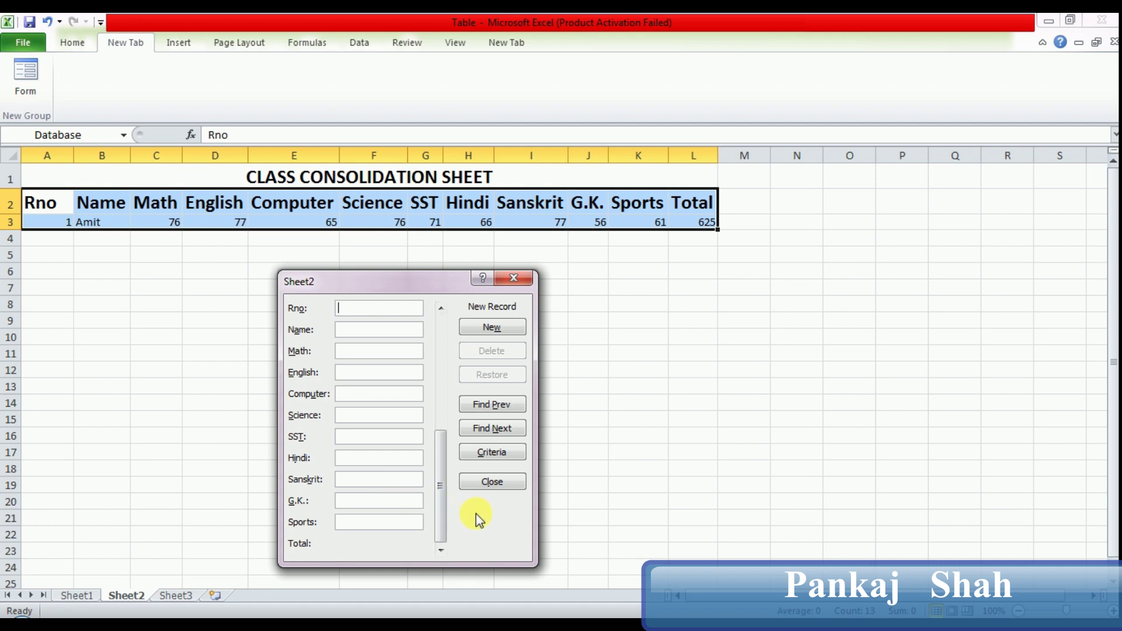
pyautogui.click(518, 480)
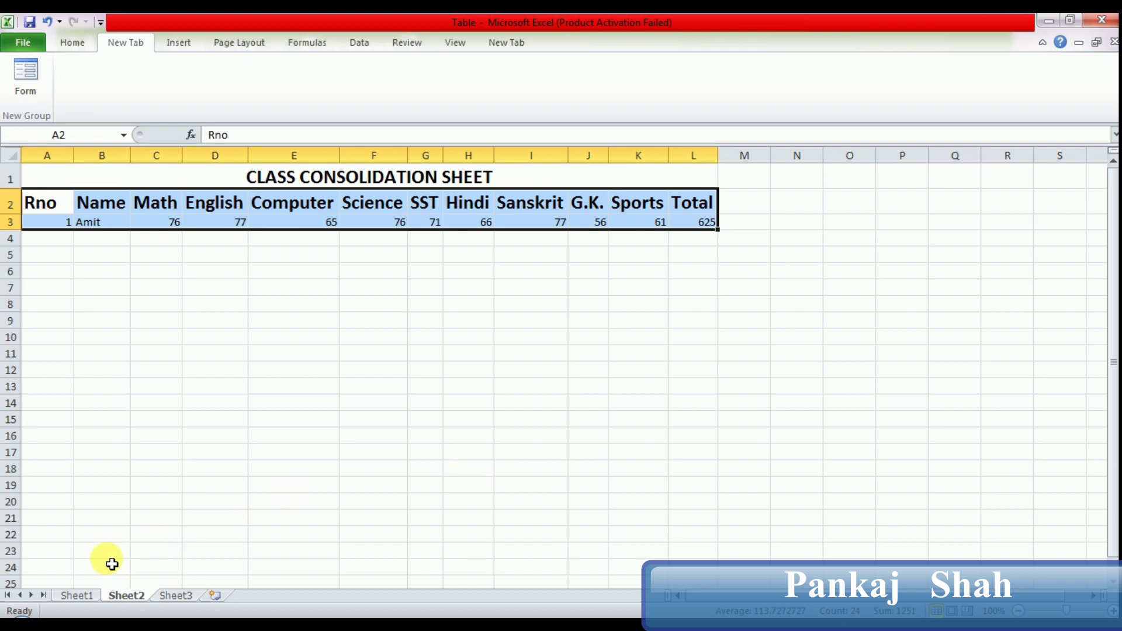
# Step: On Sheet1, select the class table and open its data form
pyautogui.click(84, 596)
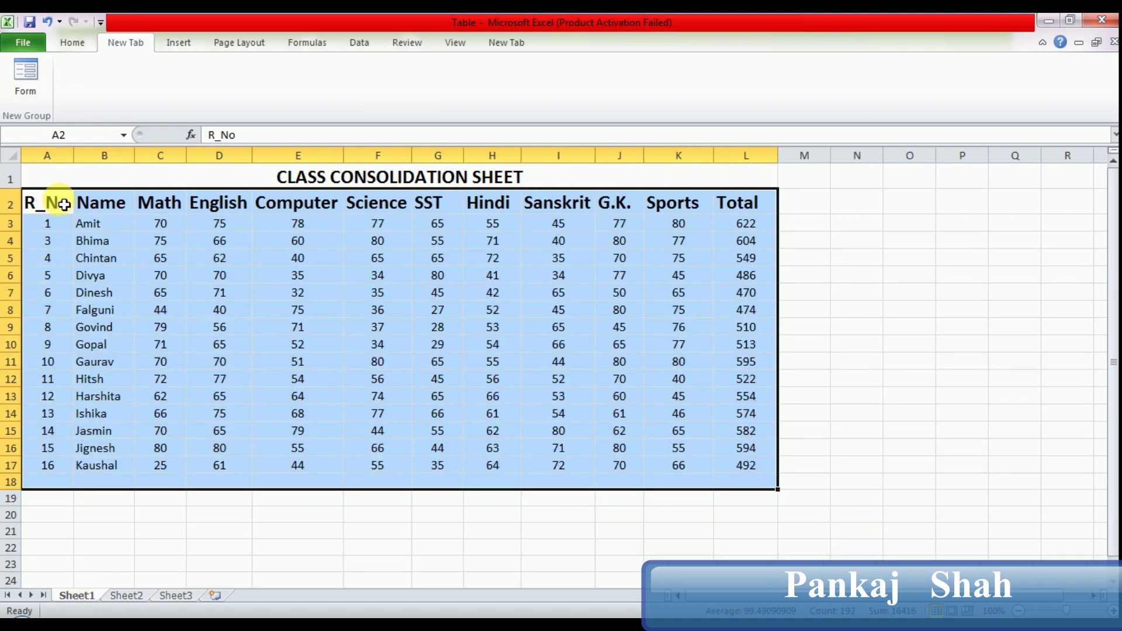
pyautogui.moveTo(63, 204); pyautogui.dragTo(751, 465)
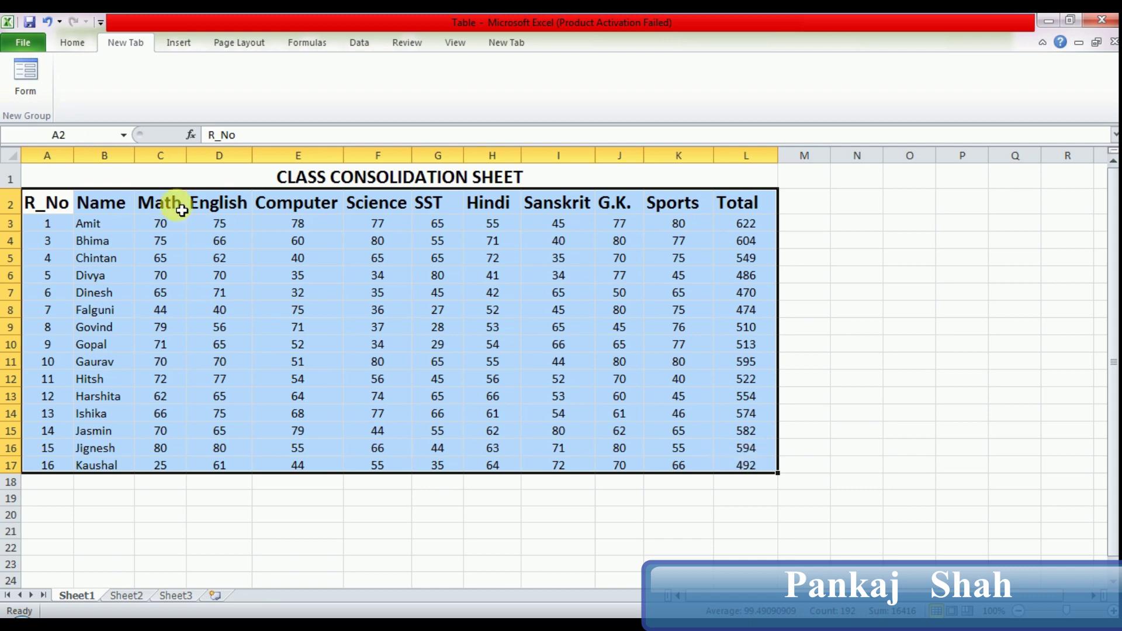
pyautogui.click(34, 91)
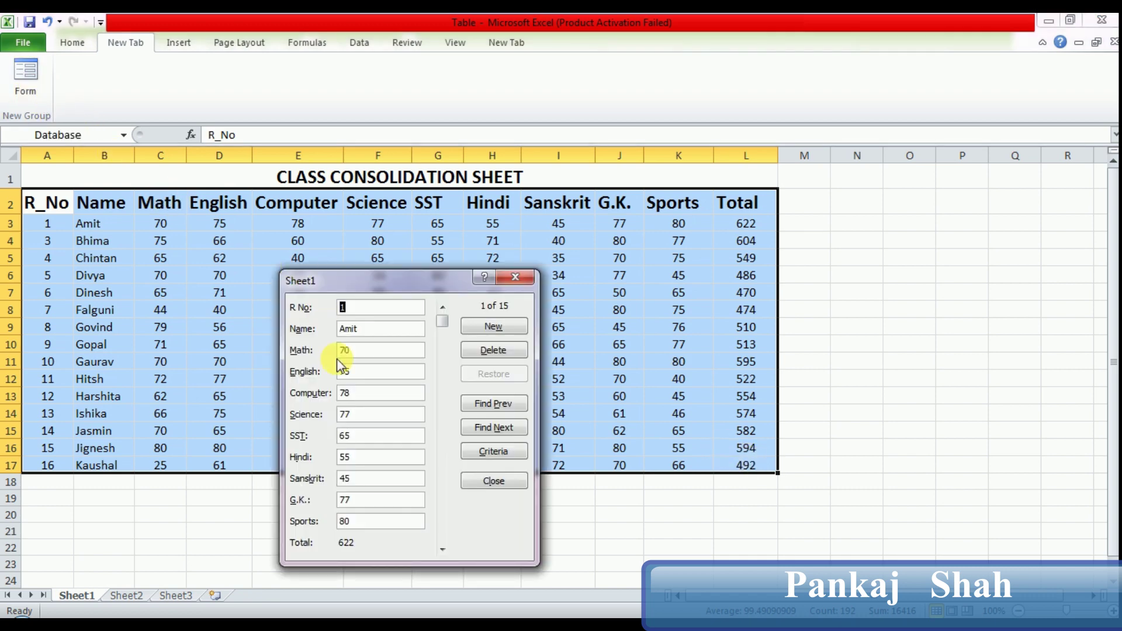
# Step: Browse forward through the 15 student records, then return to record 1
pyautogui.click(443, 549)
pyautogui.click(443, 549)
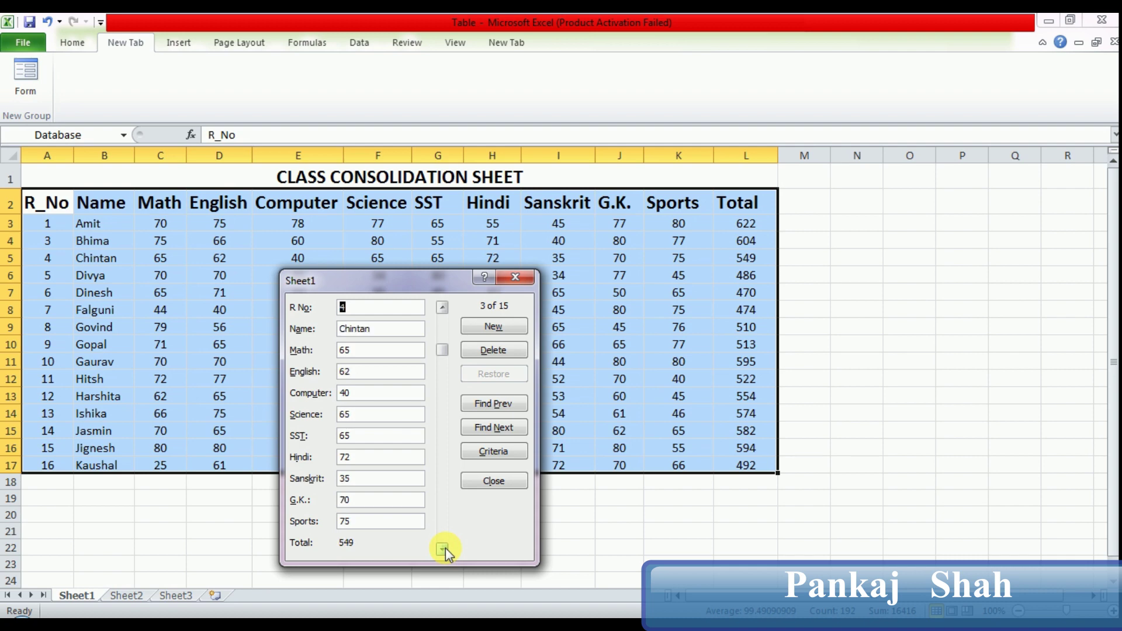
pyautogui.click(443, 550)
pyautogui.click(443, 549)
pyautogui.click(443, 550)
pyautogui.click(443, 549)
pyautogui.click(444, 549)
pyautogui.click(444, 548)
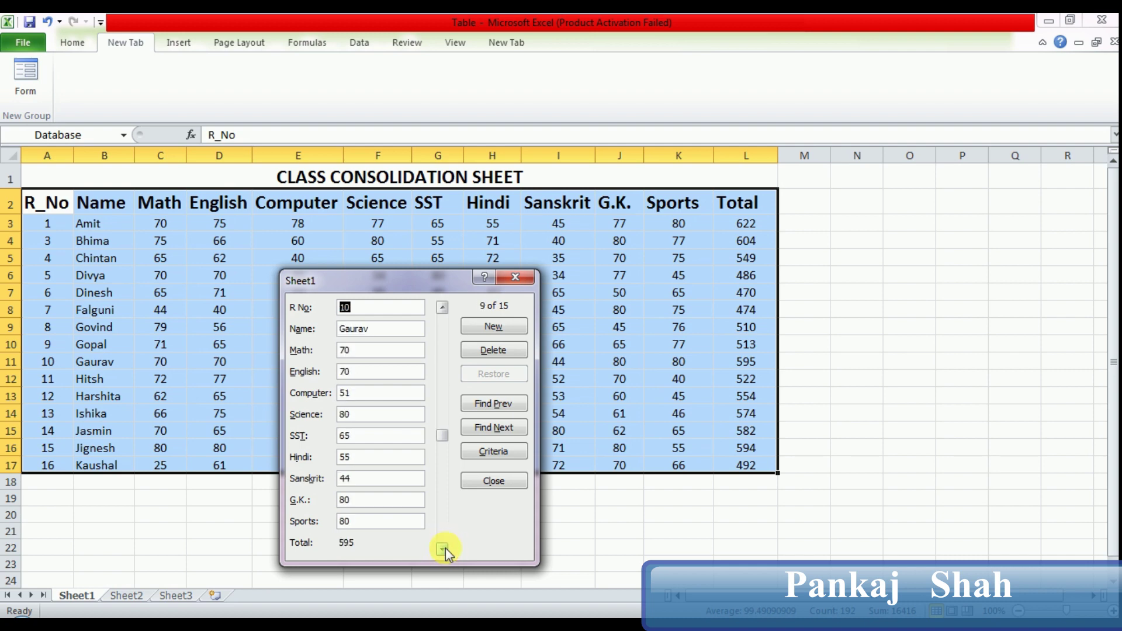
pyautogui.click(444, 549)
pyautogui.click(444, 548)
pyautogui.click(444, 355)
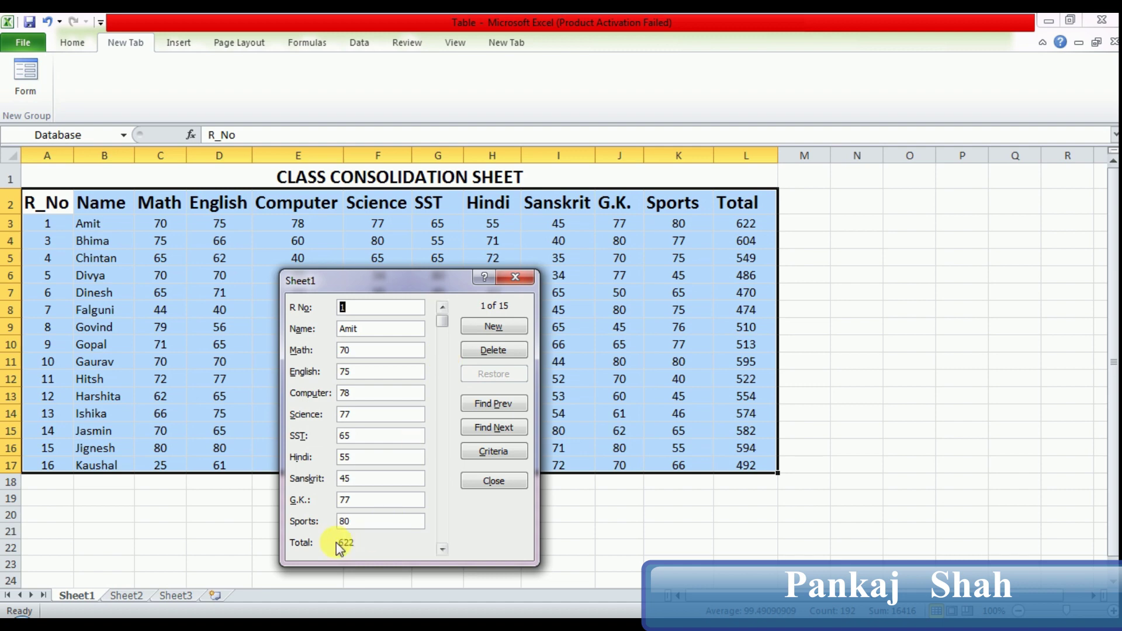
# Step: Enter the Total criterion >595 and find the first matching student
pyautogui.click(515, 453)
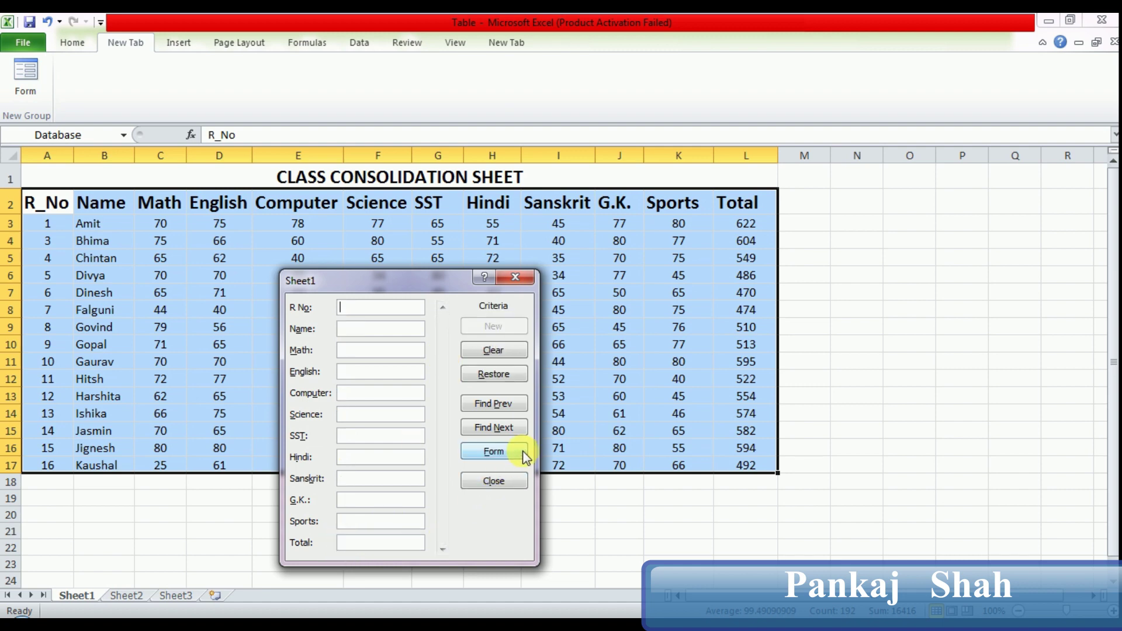
pyautogui.click(363, 548)
pyautogui.write('>595')
pyautogui.click(522, 407)
# Step: Cycle back and forth through the students with totals above 595
pyautogui.click(521, 426)
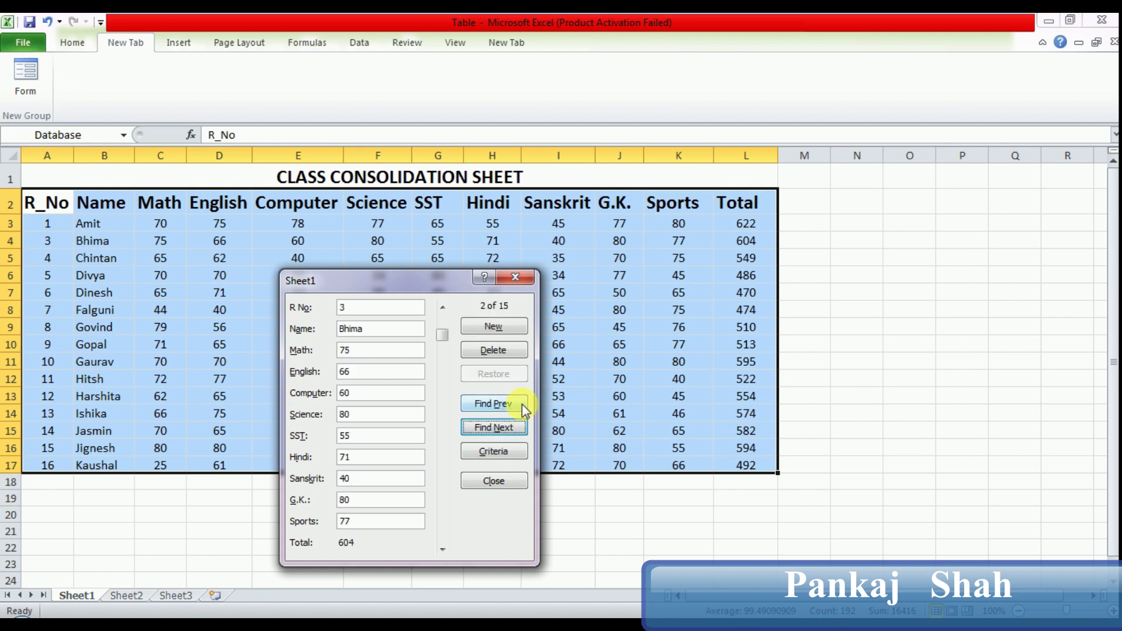
pyautogui.click(521, 405)
pyautogui.click(521, 427)
pyautogui.click(522, 404)
pyautogui.click(522, 429)
pyautogui.click(521, 405)
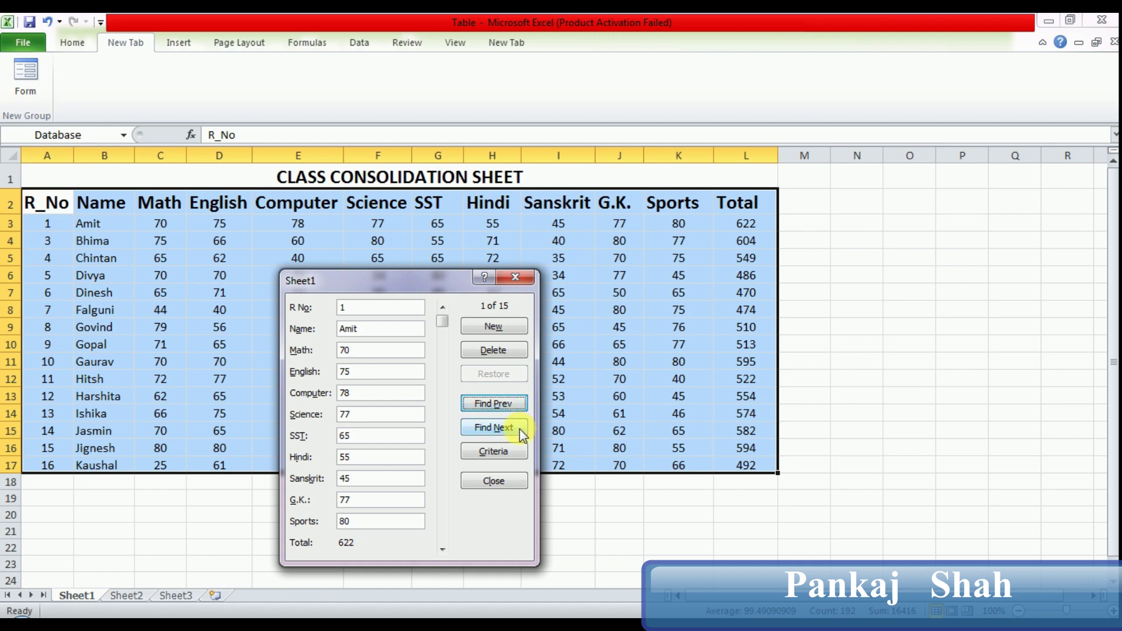
pyautogui.click(522, 428)
pyautogui.click(518, 402)
pyautogui.click(528, 432)
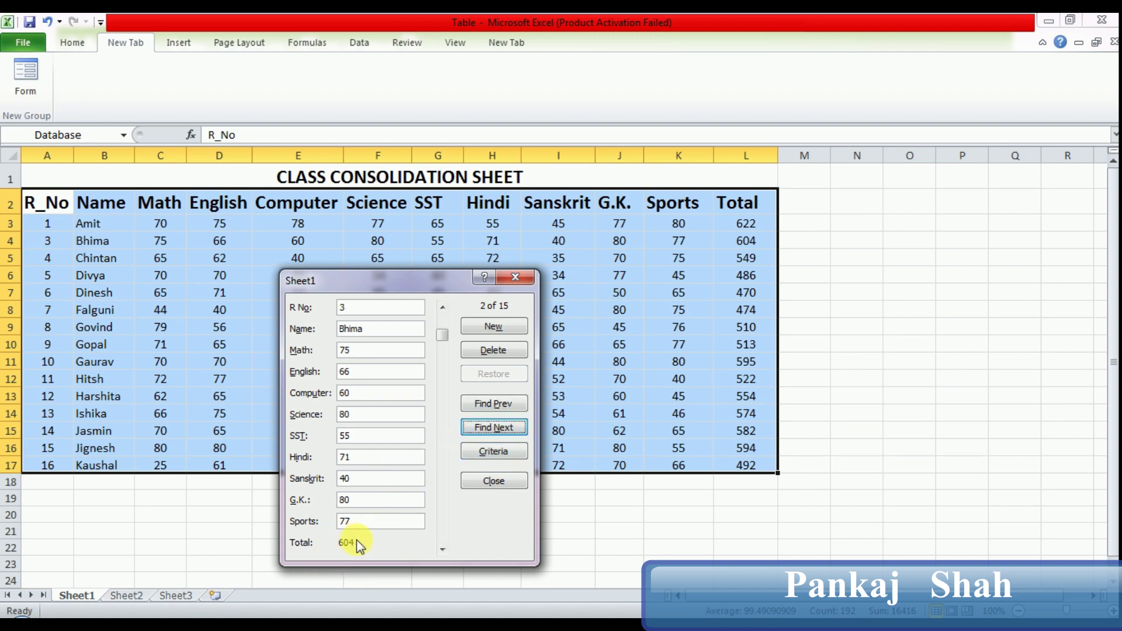
# Step: Reopen the data form and delete roll number 1's record, confirming the removal
pyautogui.click(522, 482)
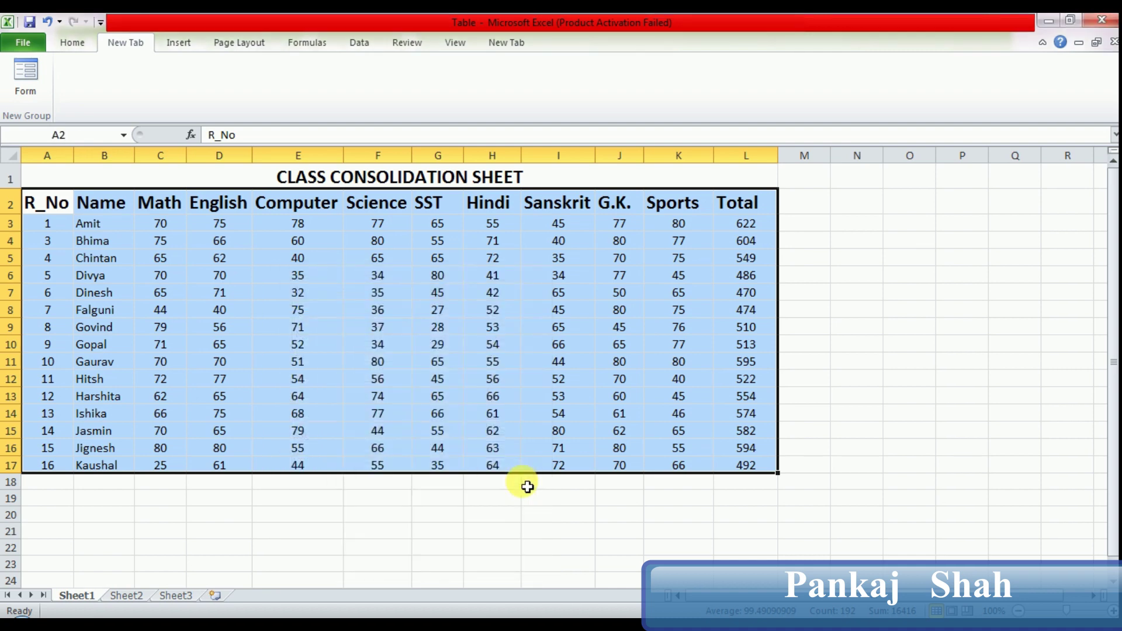
pyautogui.click(27, 86)
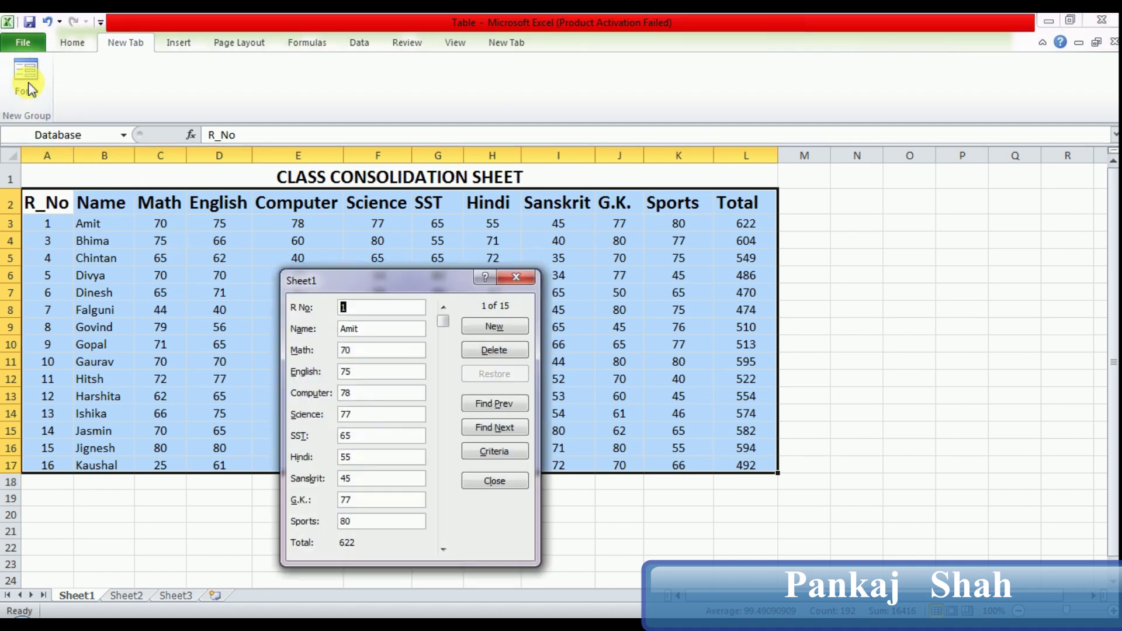
pyautogui.click(359, 314)
pyautogui.click(517, 350)
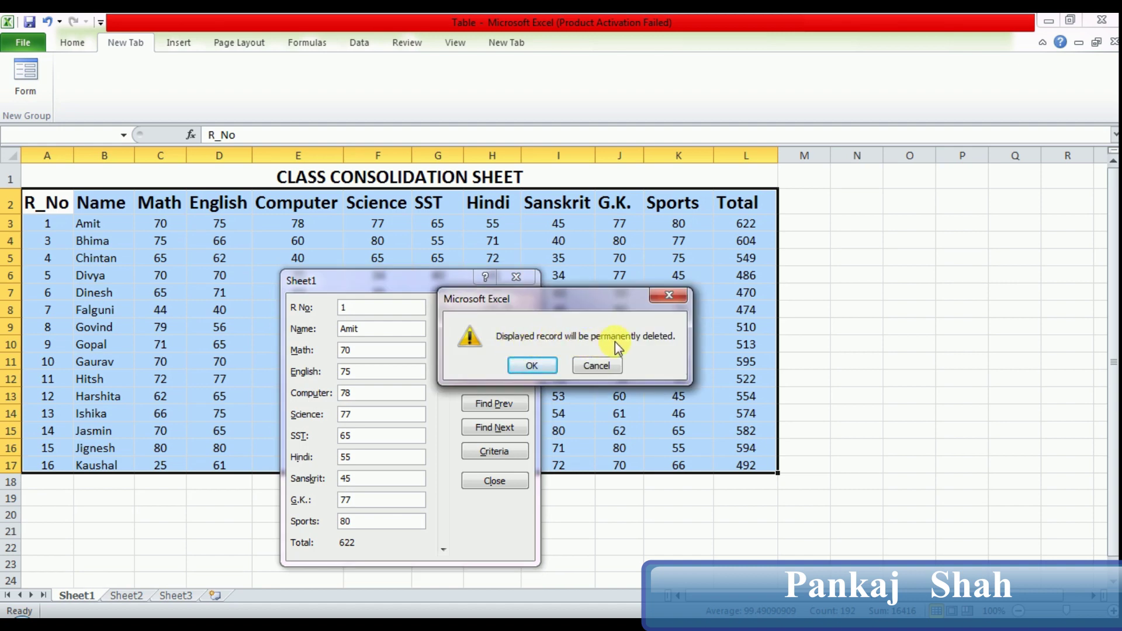
pyautogui.click(544, 370)
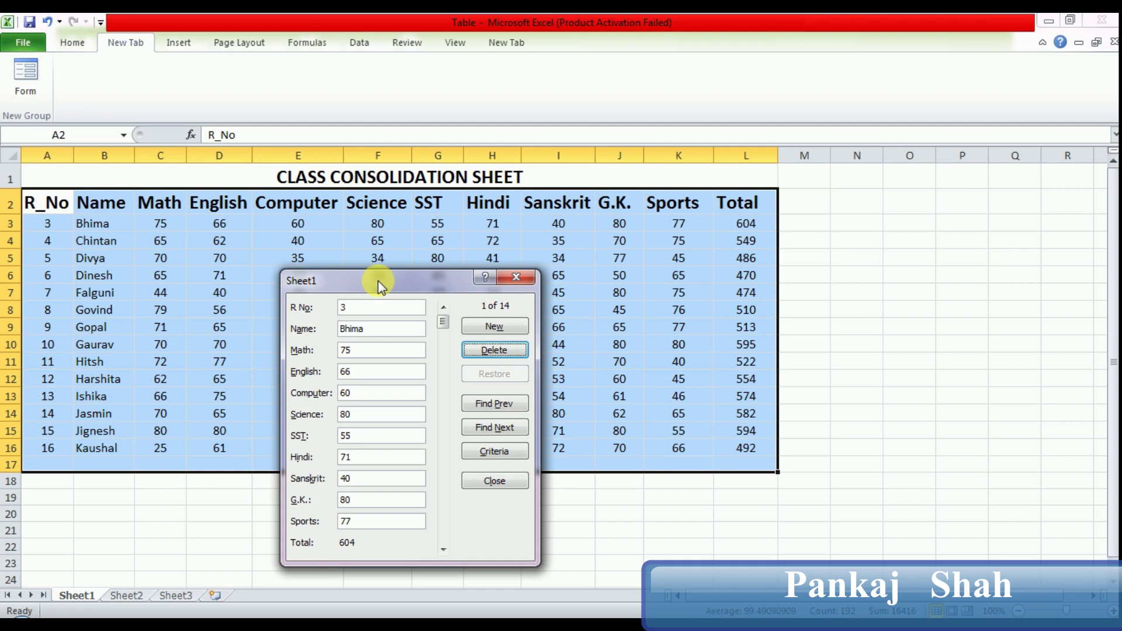
# Step: Drag the Sheet1 data form to the right so the 14-record class table is fully visible
pyautogui.moveTo(378, 282); pyautogui.dragTo(888, 198)
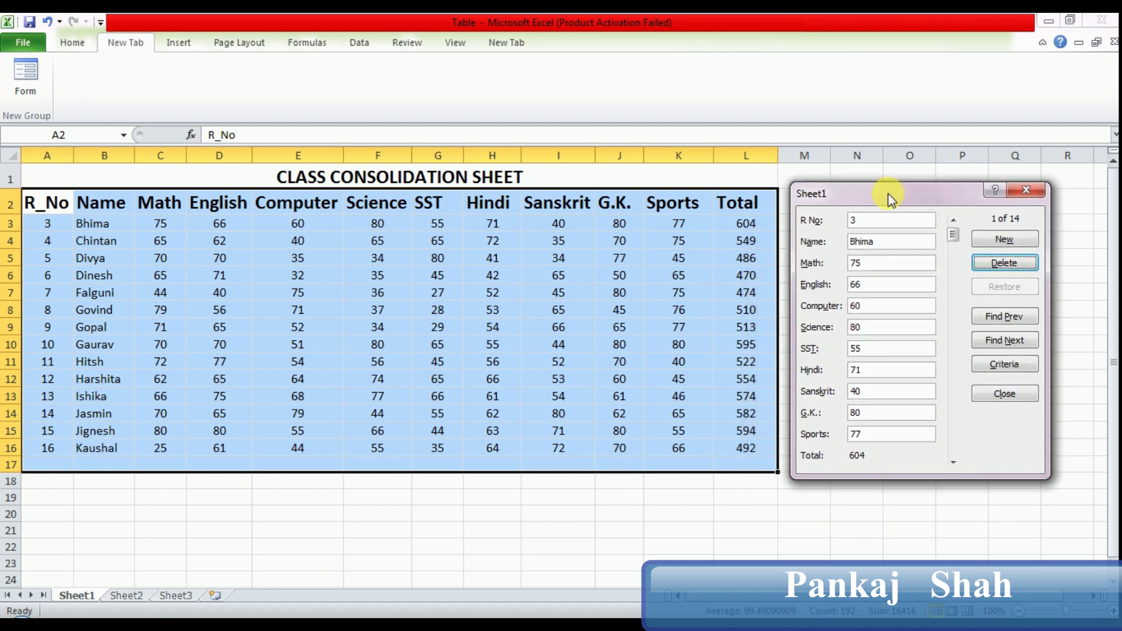